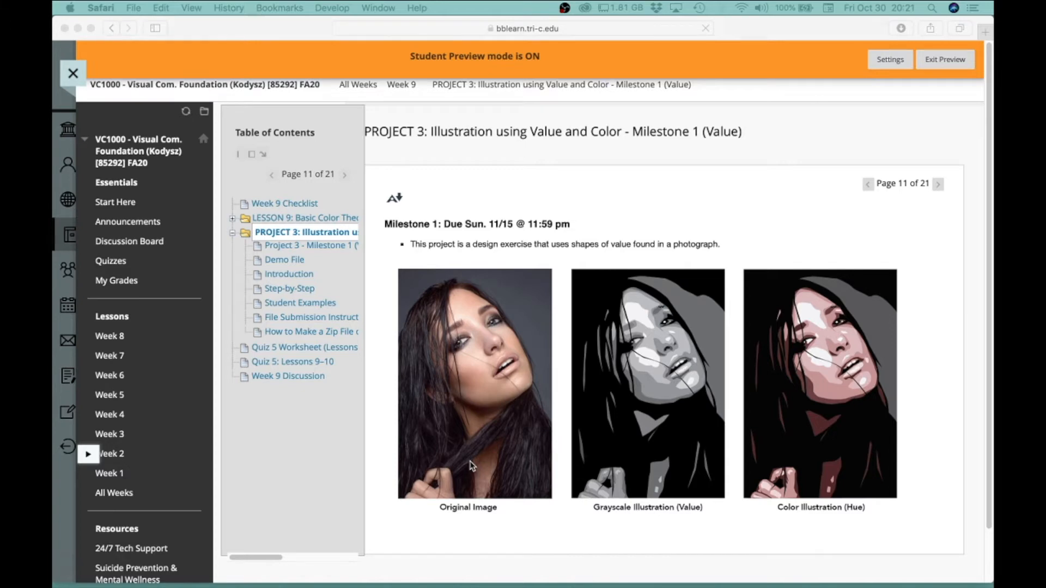
Open the Demo File page of Project 3 and display the linked image color-dramatic-beauty-tutorial-fstoppers.jpg enlarged
click(471, 466)
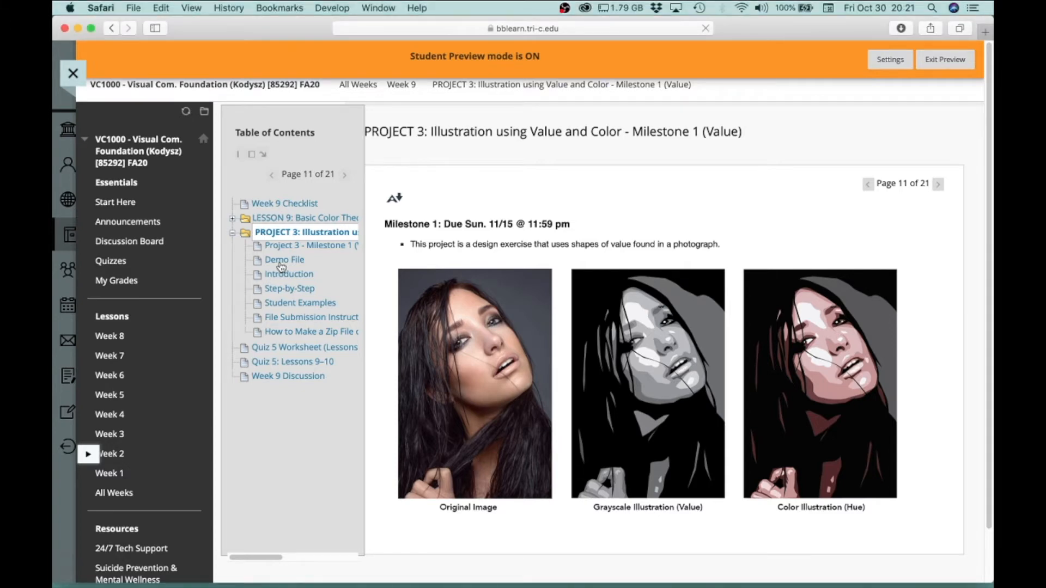
click(281, 266)
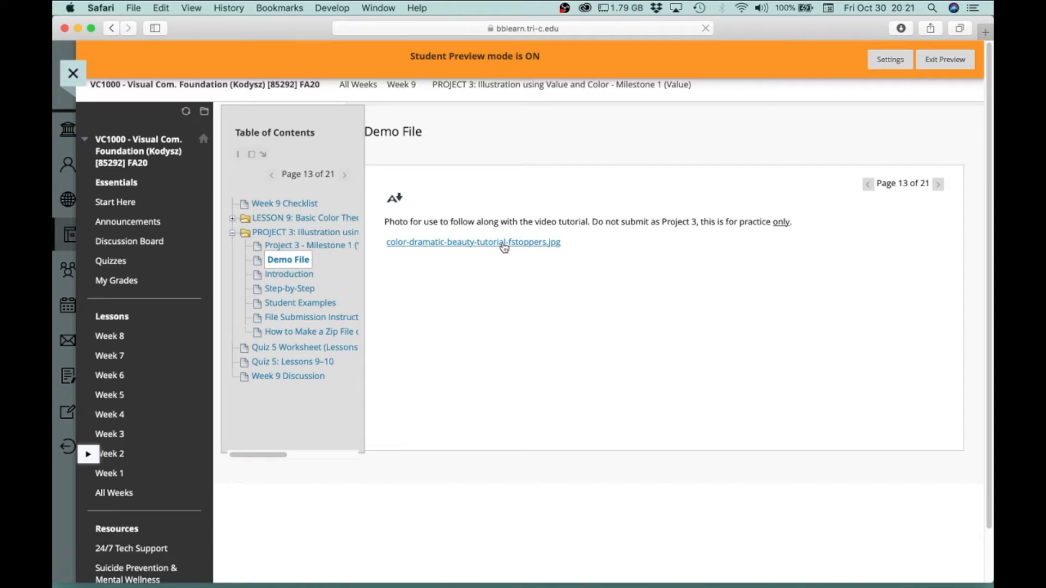
click(504, 248)
click(622, 313)
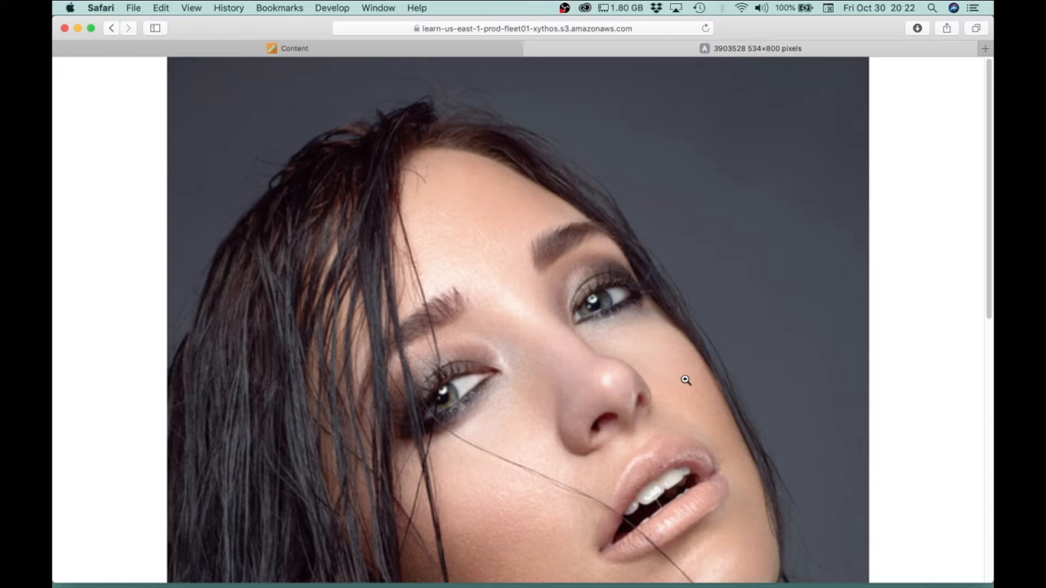
Save the demo photo to the Project 3 Demo Folder, replacing the existing copy, and return to the course page
right_click(647, 308)
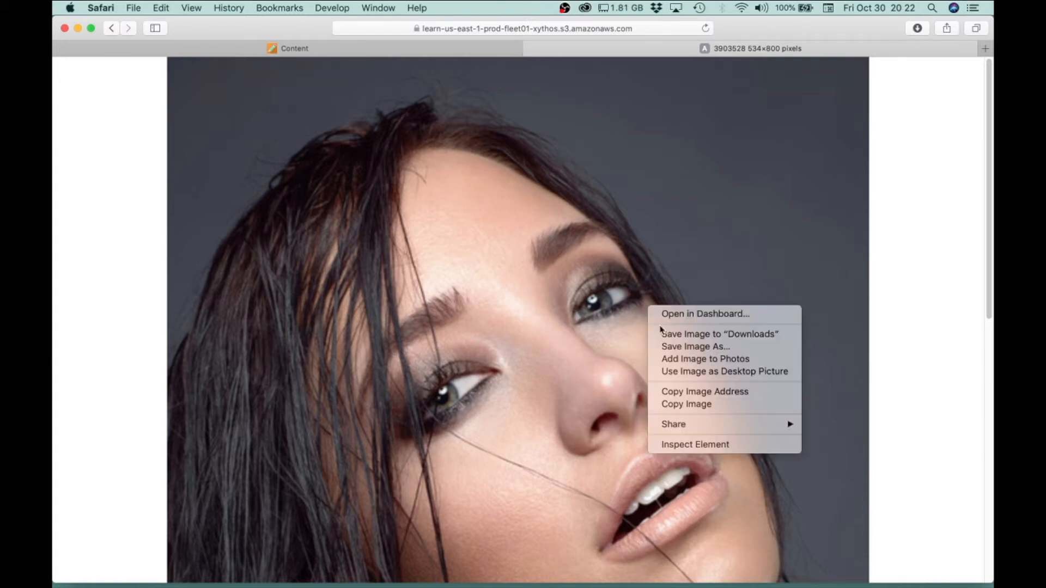
click(668, 347)
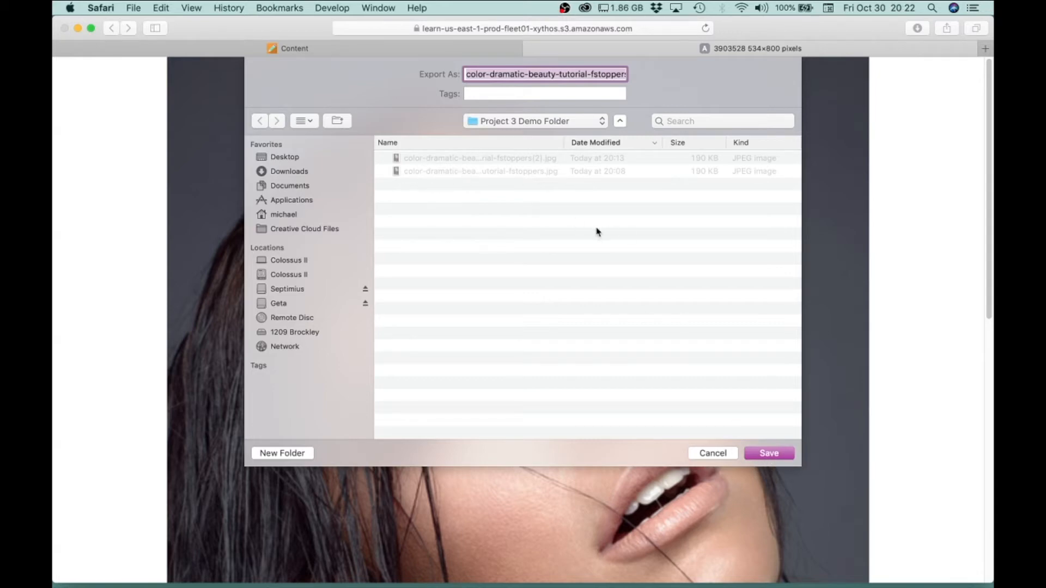
click(767, 459)
click(632, 151)
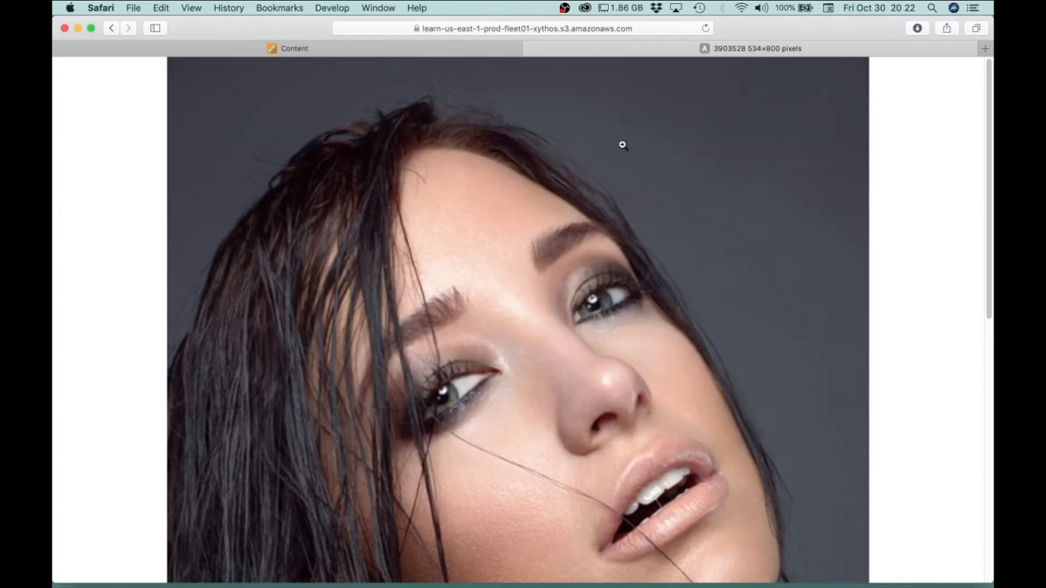
click(530, 49)
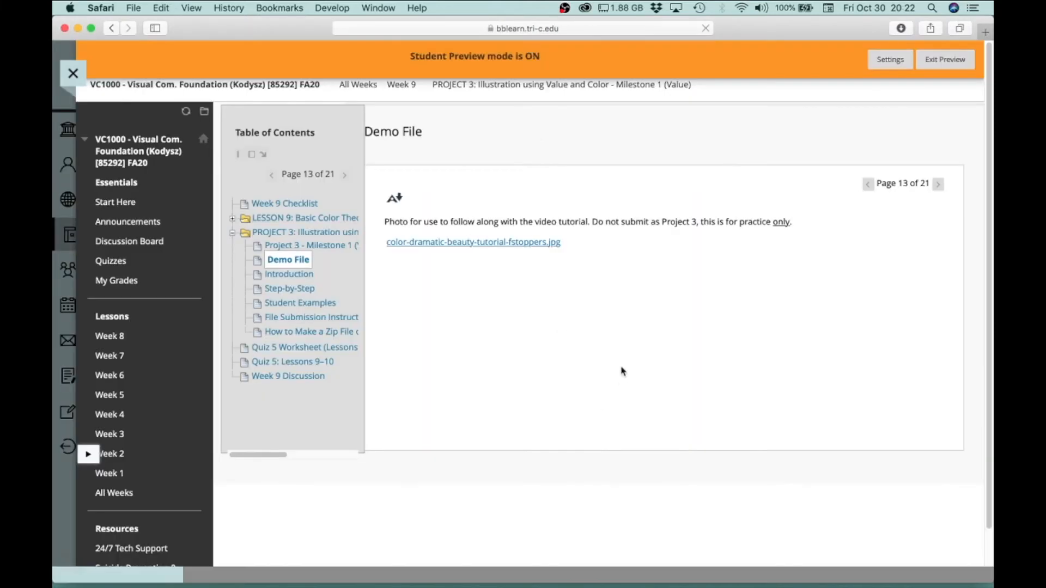
Switch to Photoshop and open color-dramatic-beauty-tutorial-fstoppers.jpg from the Project 3 Demo Folder
mouse_move(488, 578)
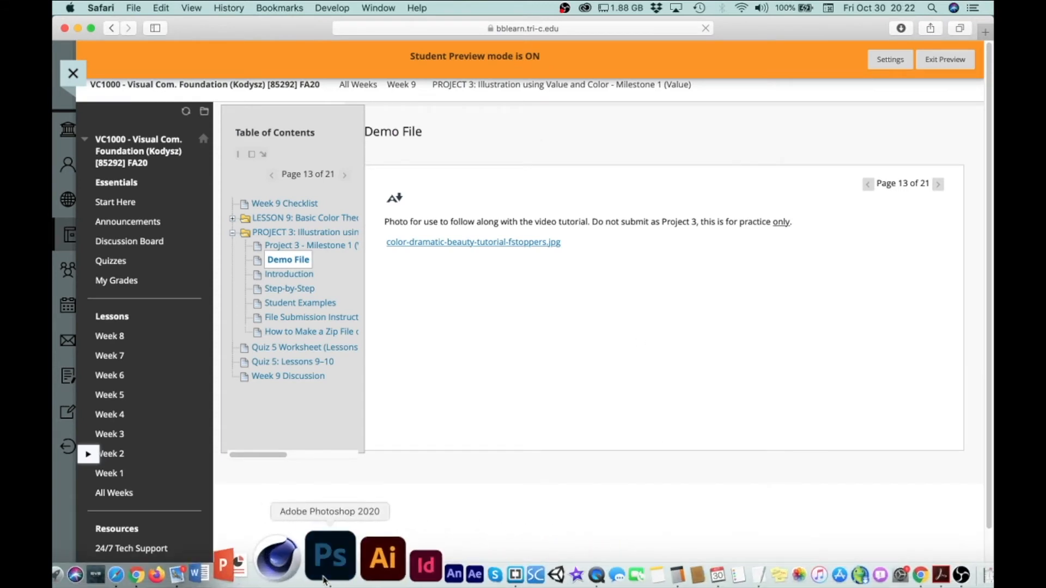
click(324, 579)
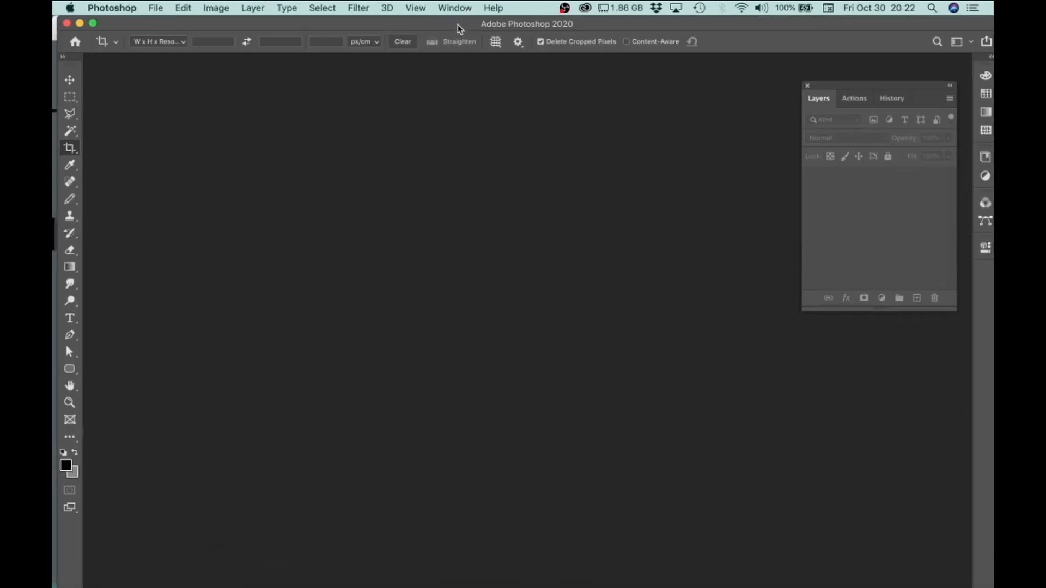
click(155, 8)
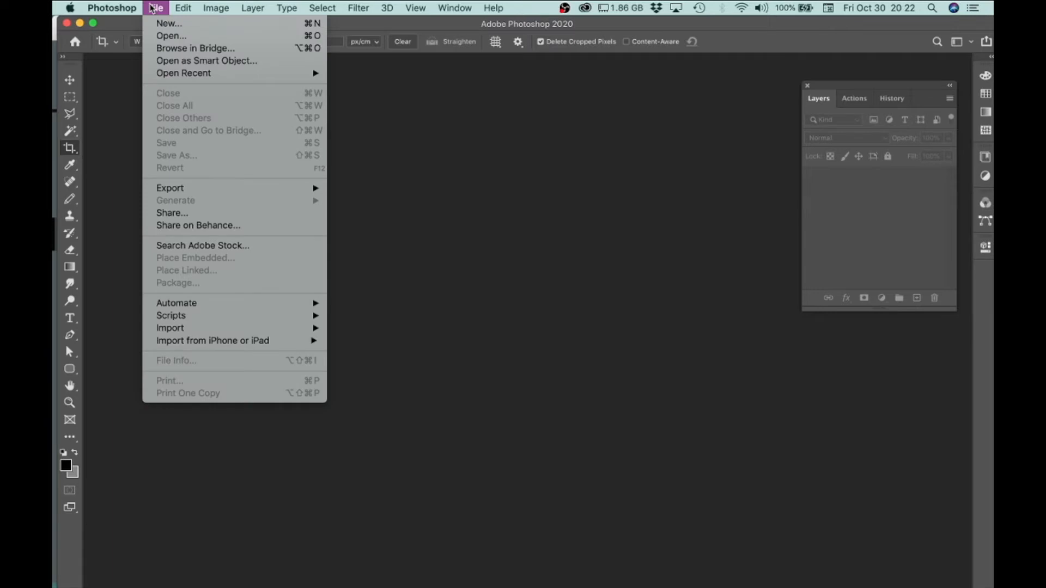
click(168, 36)
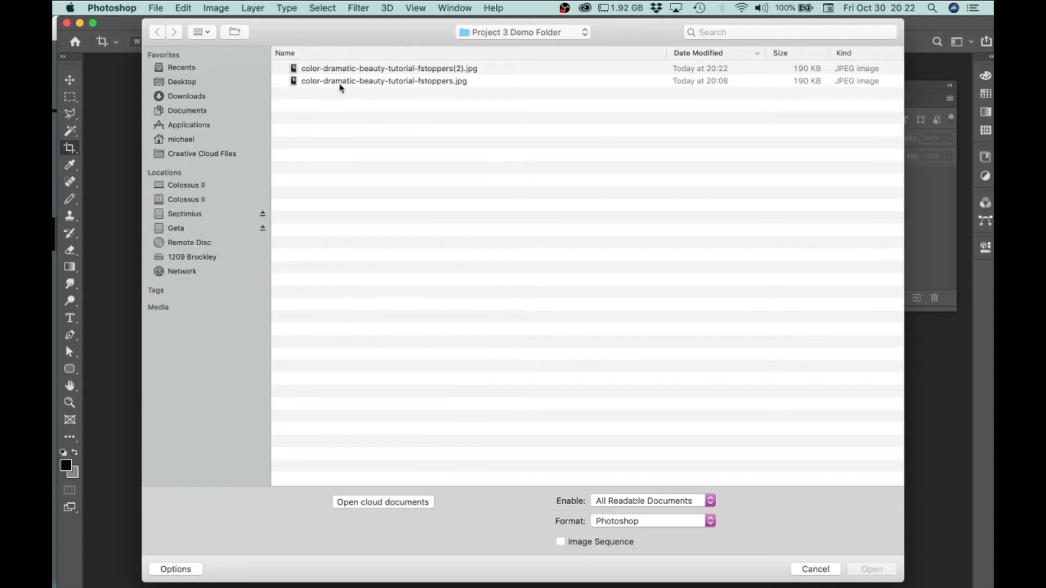
click(356, 83)
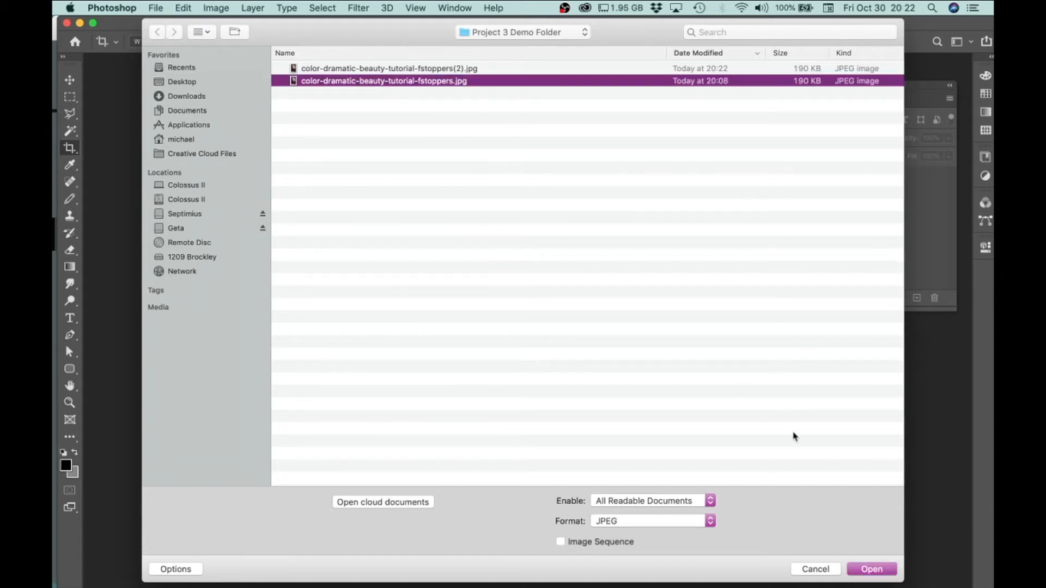
click(869, 571)
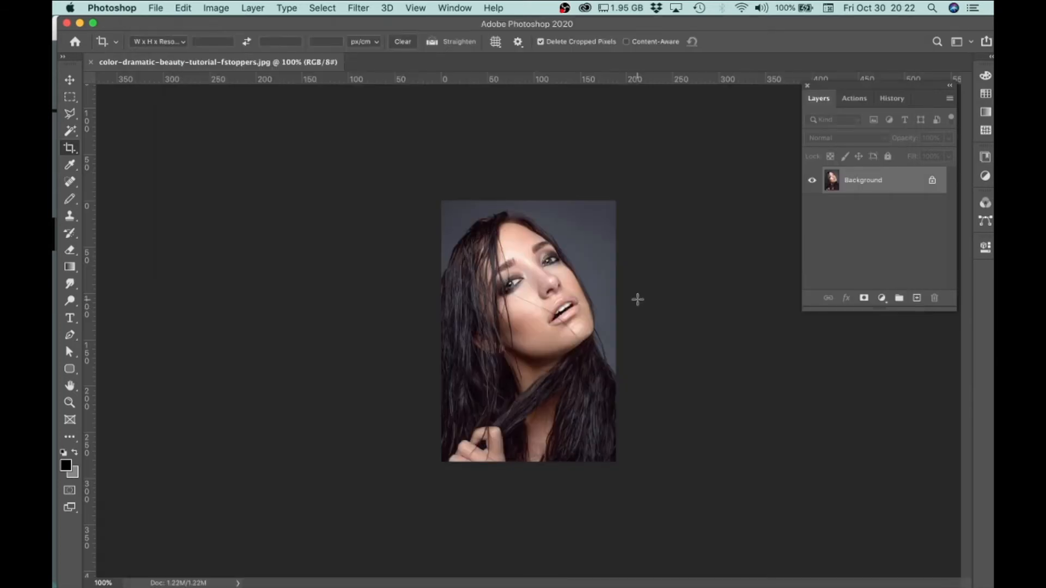
Convert the portrait photo to Grayscale mode, discarding its color information
scroll(635, 308, up, 3)
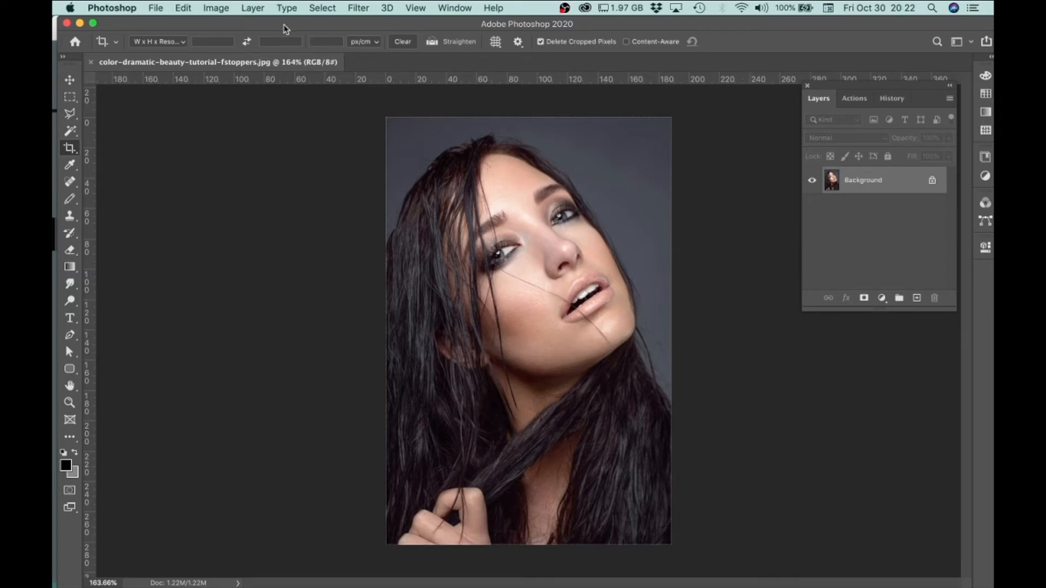
click(211, 6)
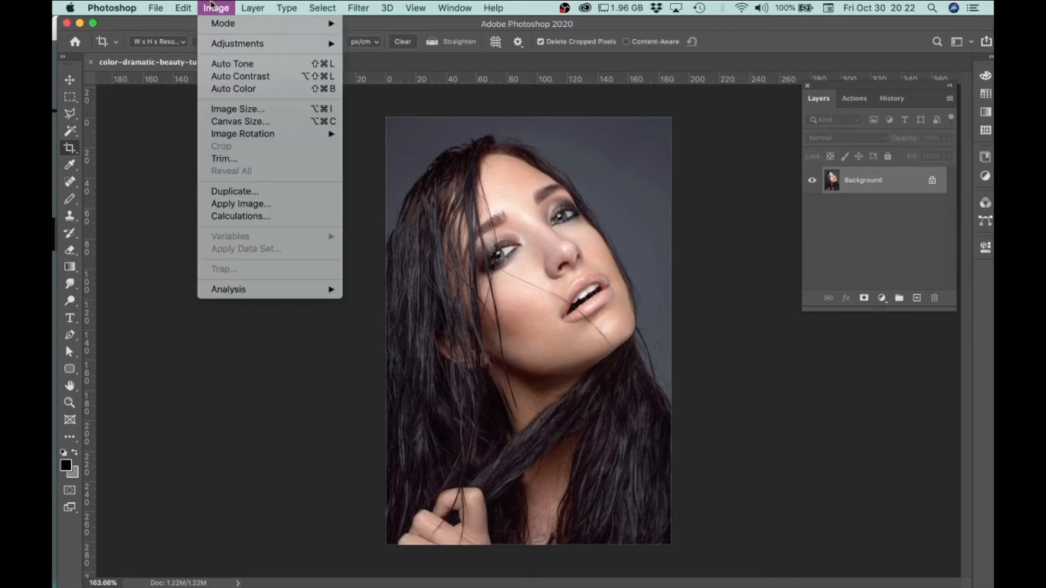
mouse_move(223, 23)
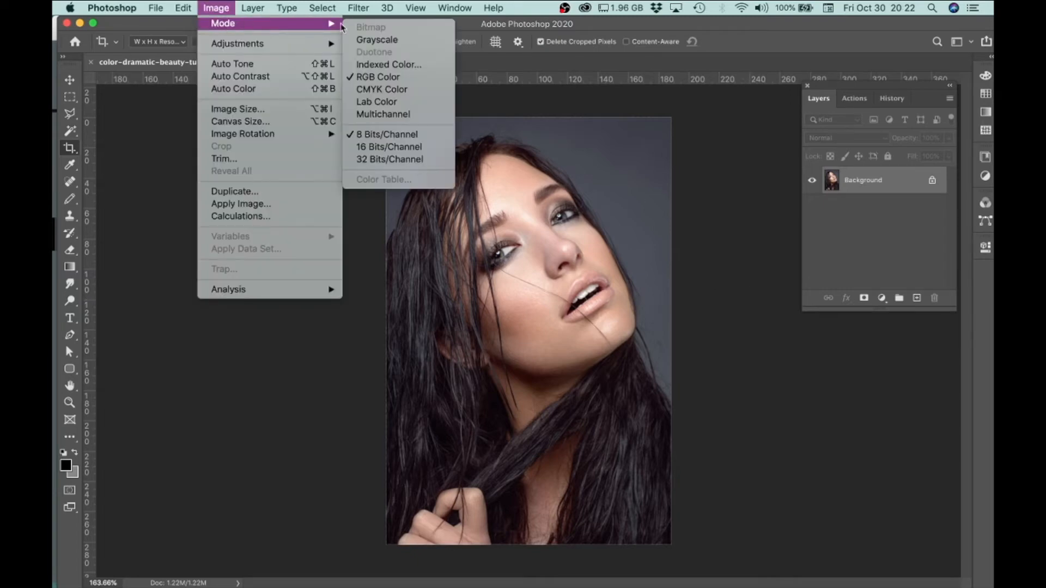
click(381, 41)
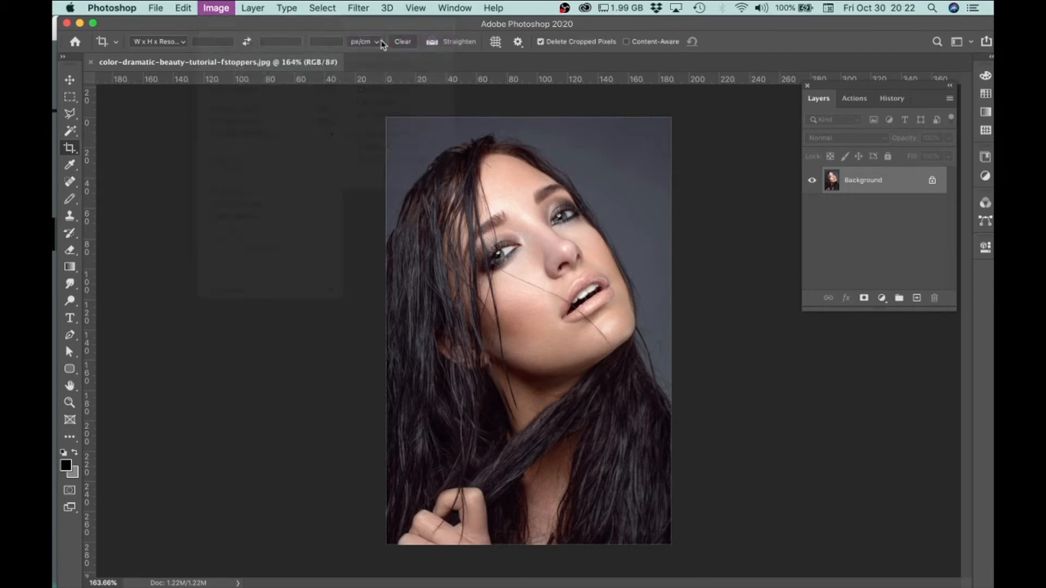
click(620, 240)
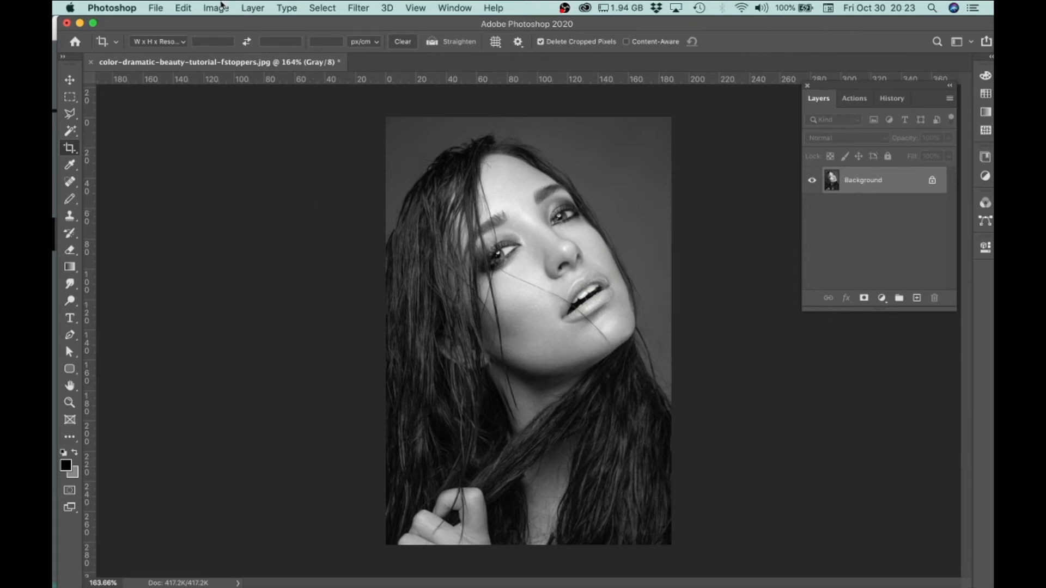
Start a Posterize adjustment on the grayscale photo and move its dialog clear of the image
click(216, 8)
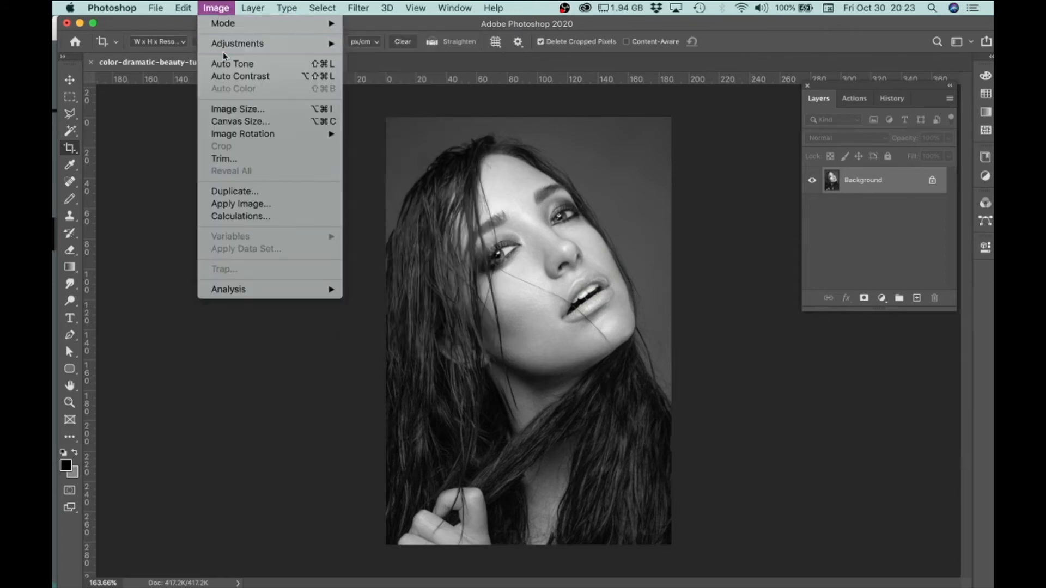
mouse_move(227, 44)
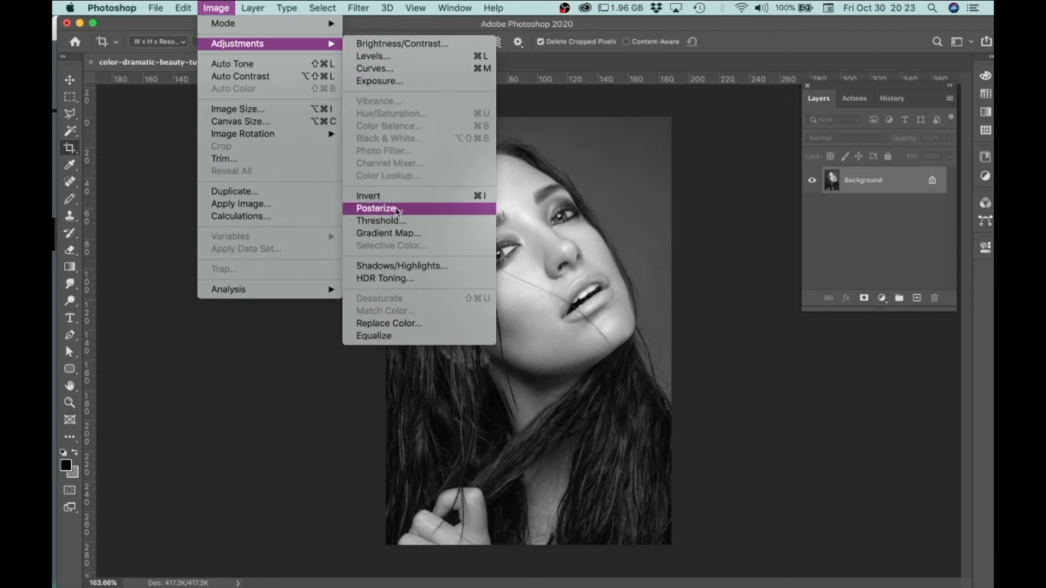
click(382, 208)
drag(702, 149, 777, 347)
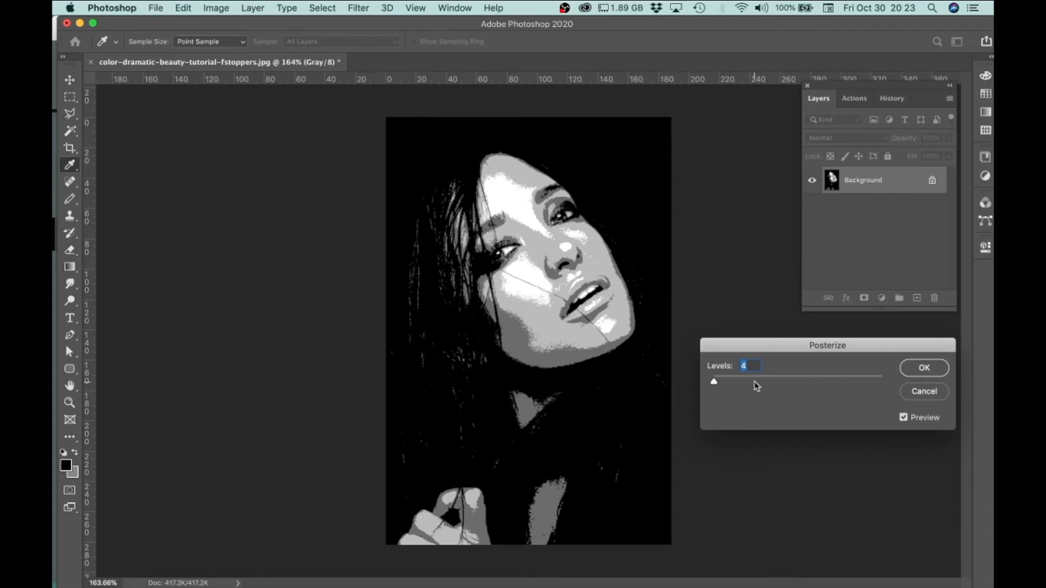
Preview the posterized photo at 2 and 255 levels, and set the Posterize levels to 5
drag(714, 382, 713, 384)
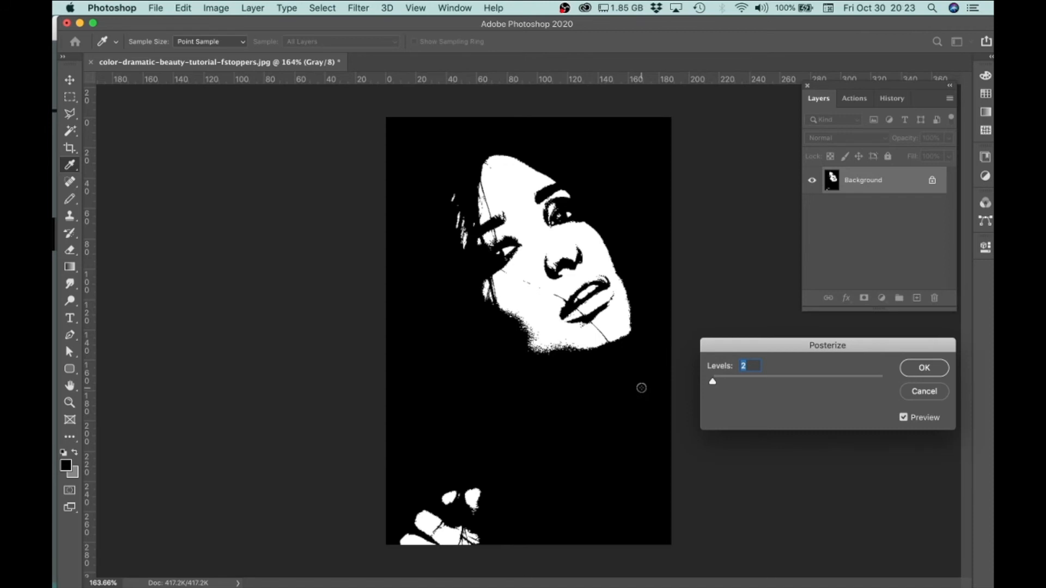
drag(712, 382, 881, 381)
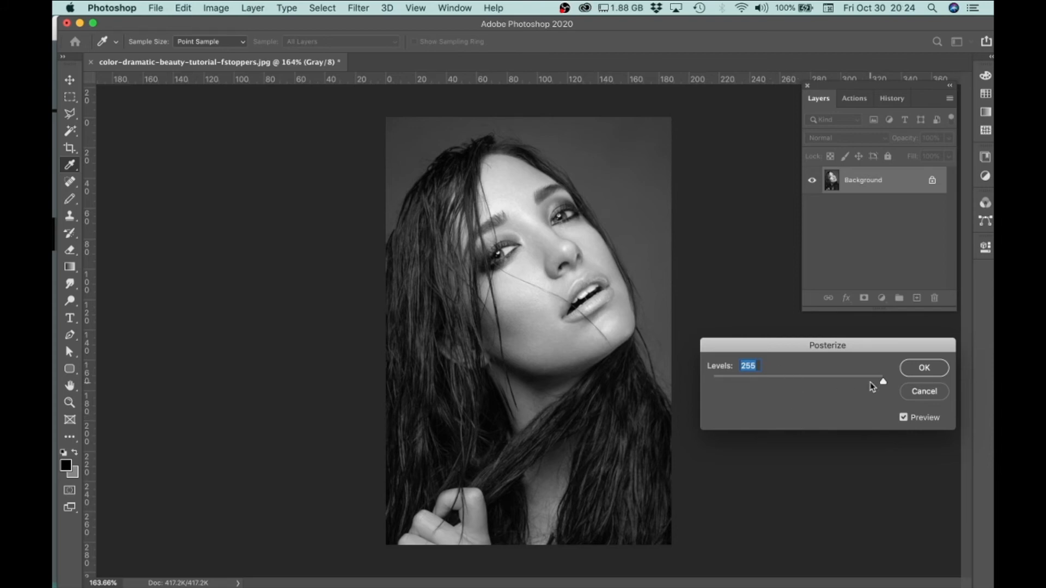
click(752, 368)
key(BackSpace)
key(BackSpace)
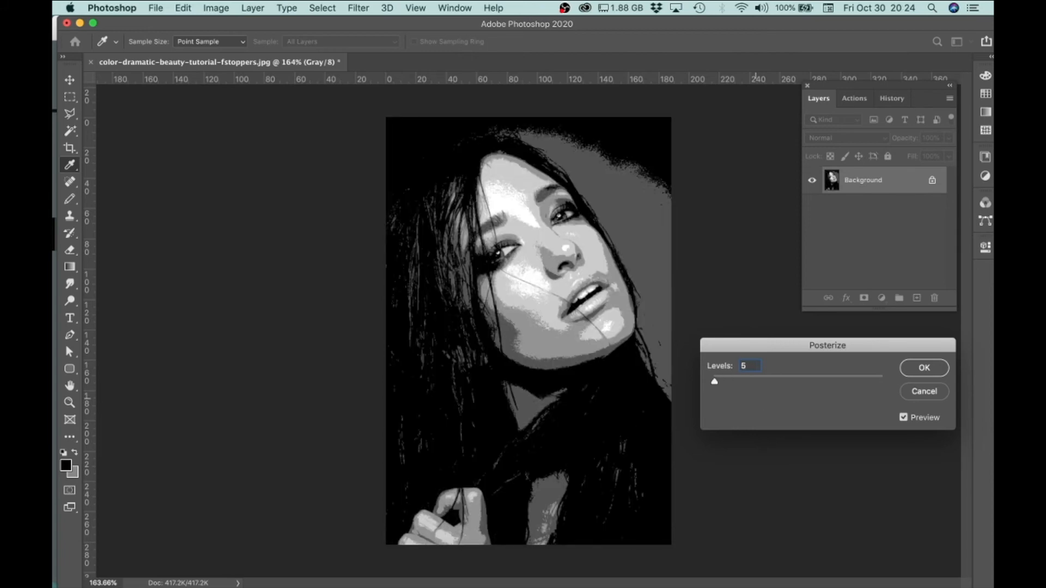
key(Tab)
Compare the photo with the Posterize preview off and on, and apply the adjustment
click(904, 418)
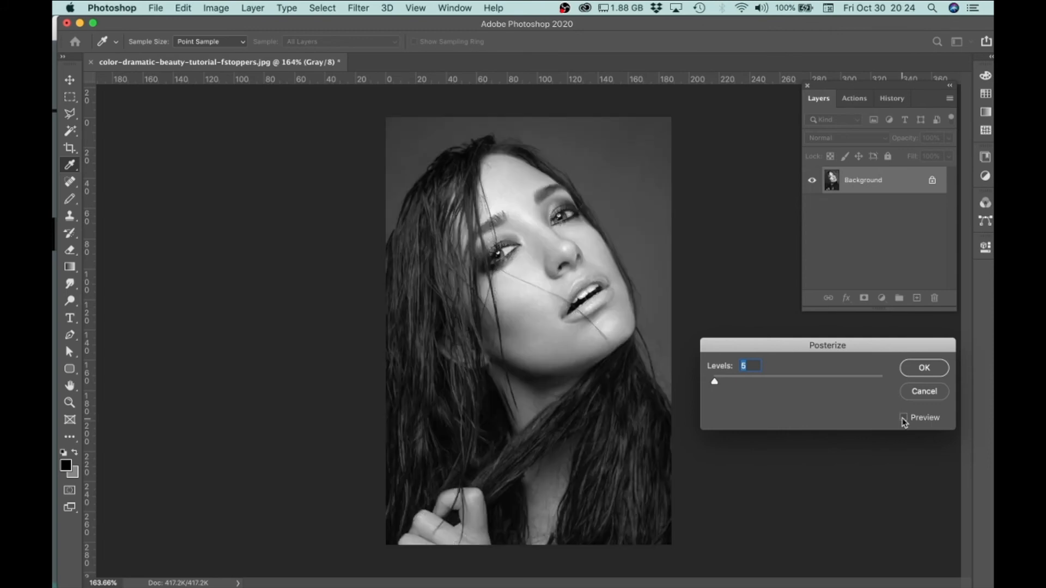
click(903, 418)
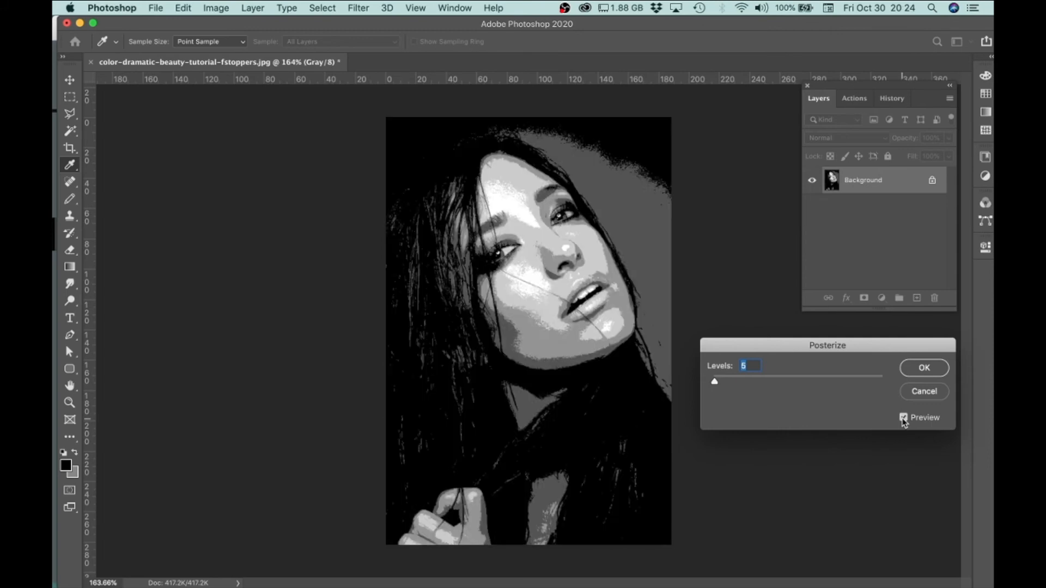
click(904, 419)
click(903, 418)
click(924, 368)
key(c)
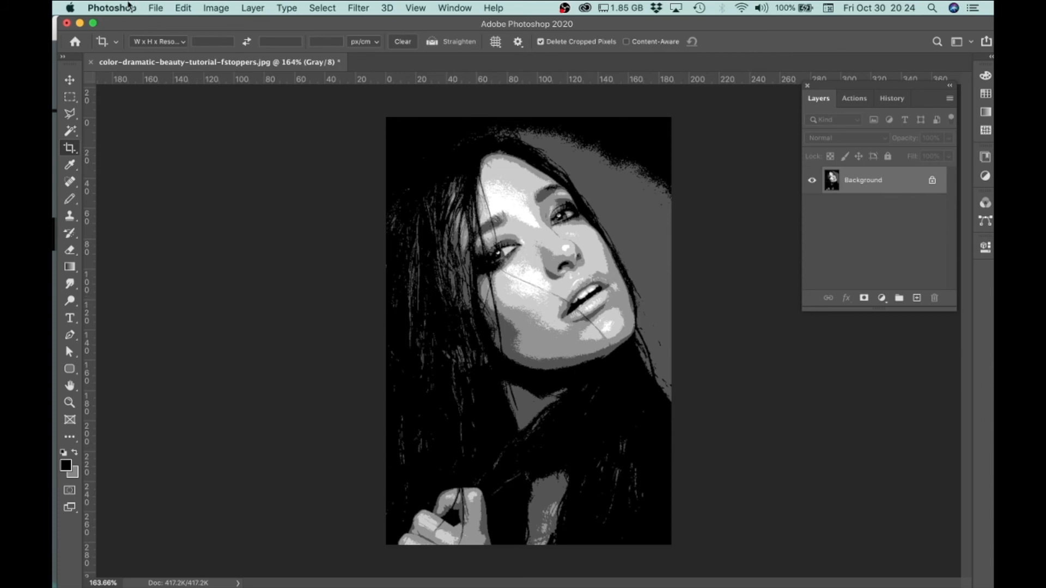
Save the posterized image as the JPEG template_image_bw_5levels.jpg in the Project 3 Demo Folder
click(157, 8)
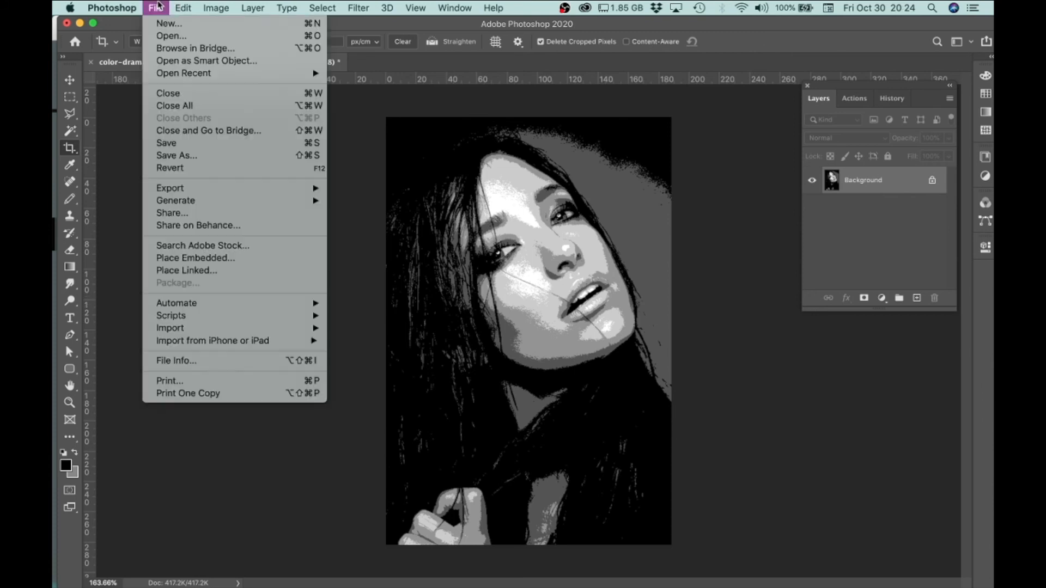
click(174, 157)
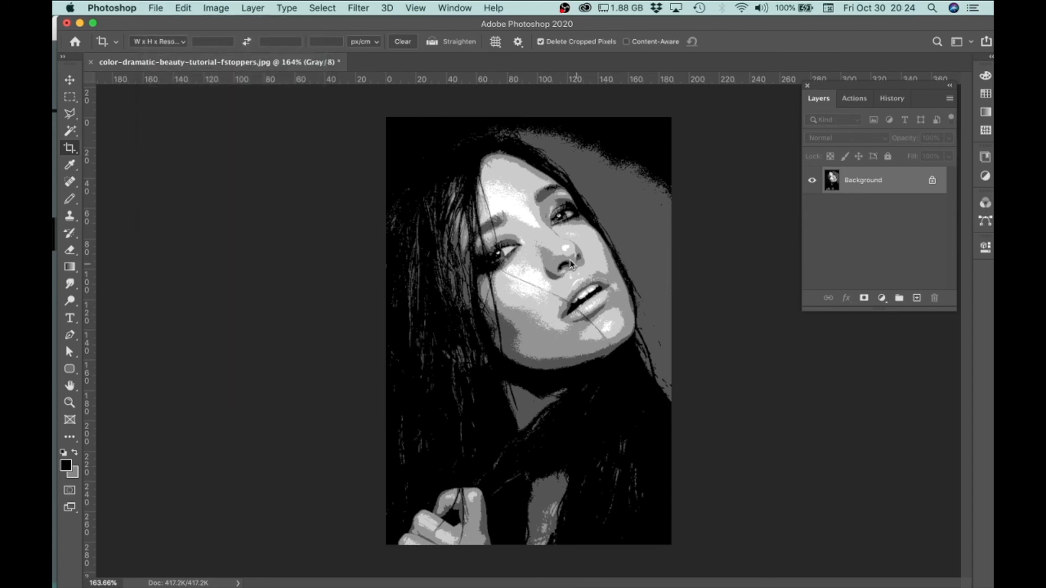
click(547, 86)
drag(462, 85, 604, 90)
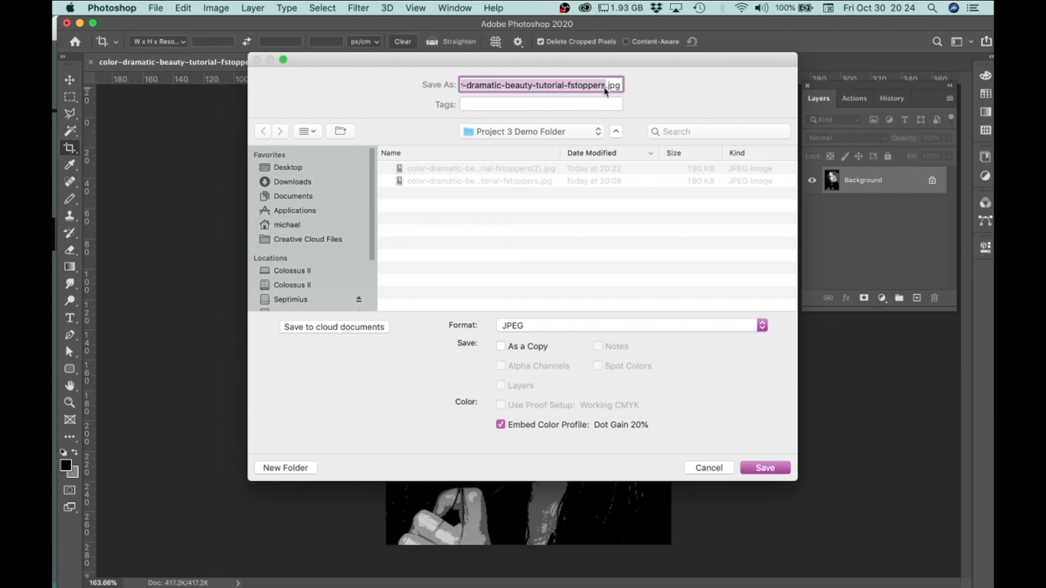
text(template)
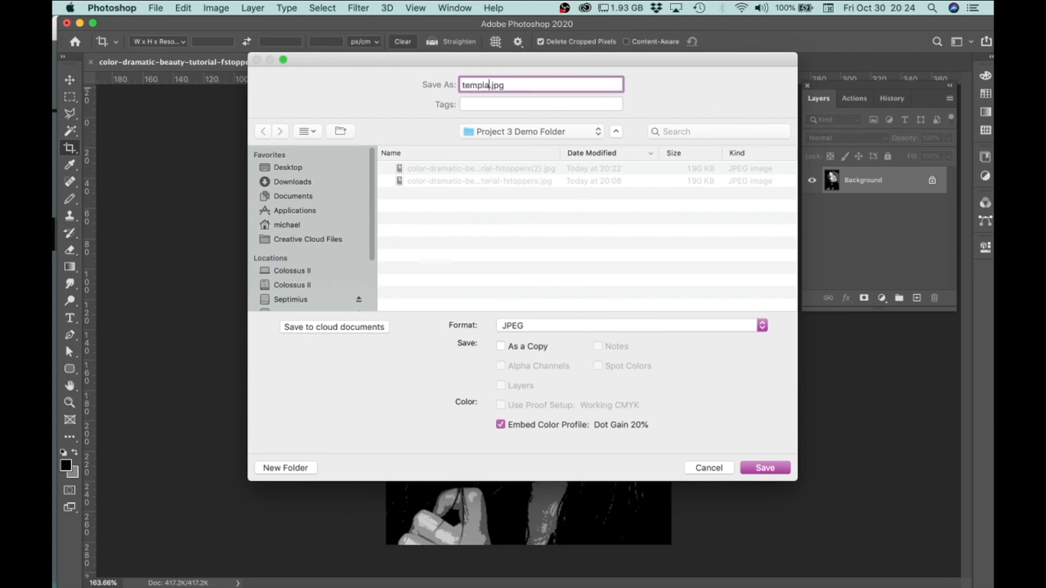
text(_image_bw_5levels)
click(761, 471)
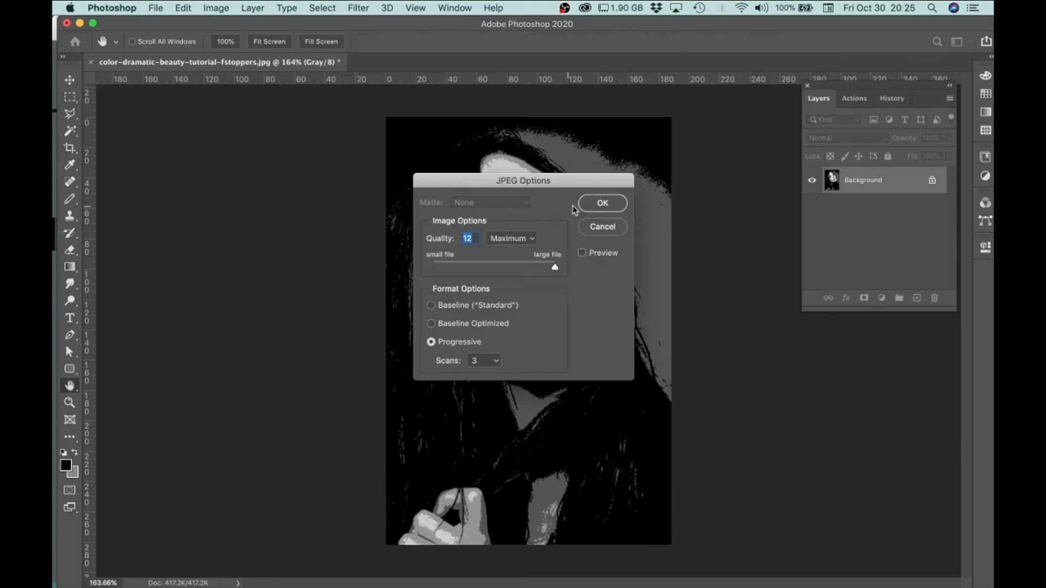